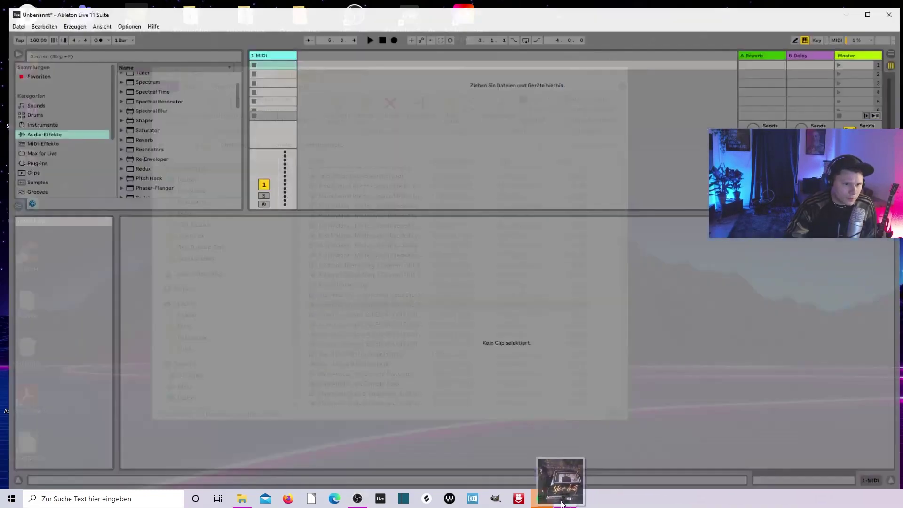
Step: Import the Notorious B.I.G. - Somebody Gotta Die acapella as a clip on a new audio track
{"action": "left_click_drag", "start_coordinate": [363, 68], "coordinate": [360, 63]}
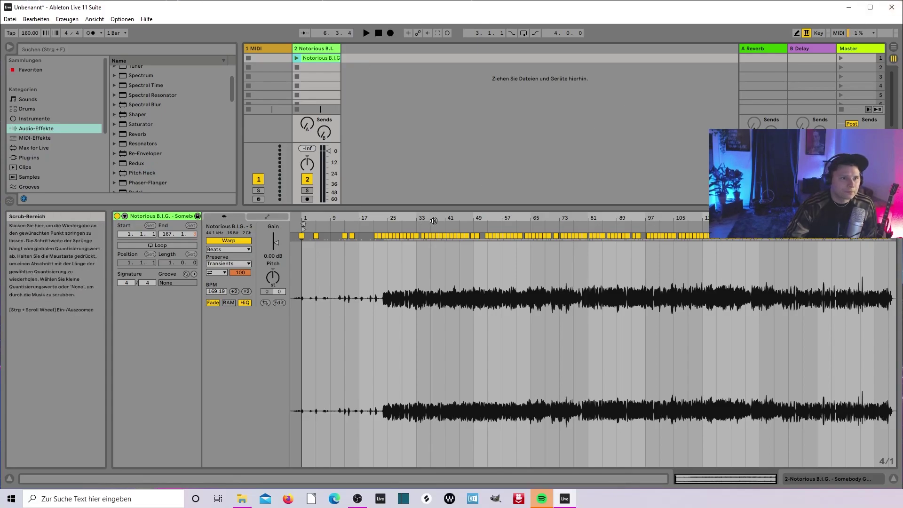
{"action": "left_click_drag", "start_coordinate": [448, 211], "coordinate": [457, 342]}
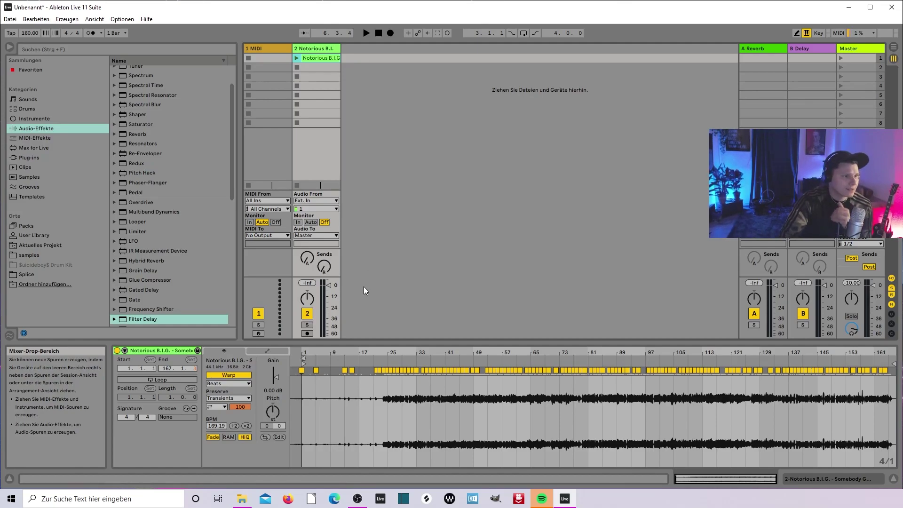
Step: Load the acapella clip into a Sampler on a new track and delete the original audio track
{"action": "left_click", "coordinate": [42, 120]}
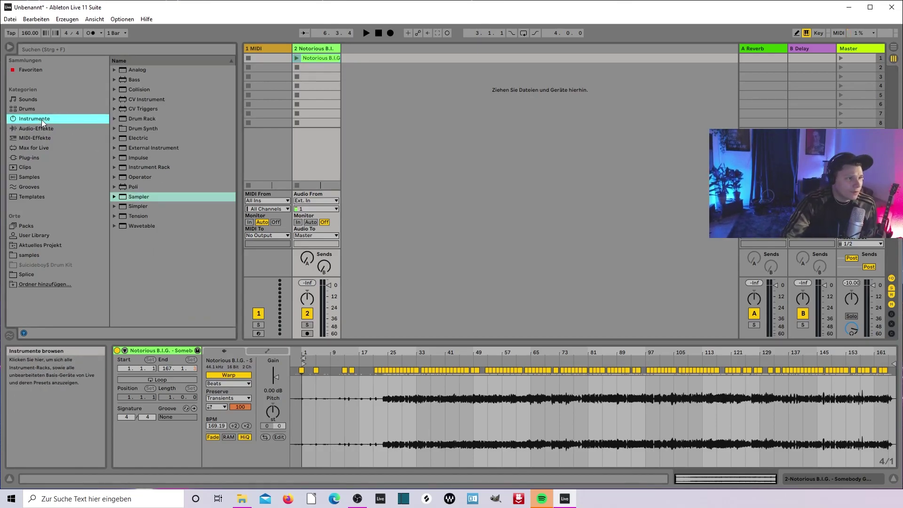
{"action": "left_click_drag", "start_coordinate": [123, 201], "coordinate": [356, 57]}
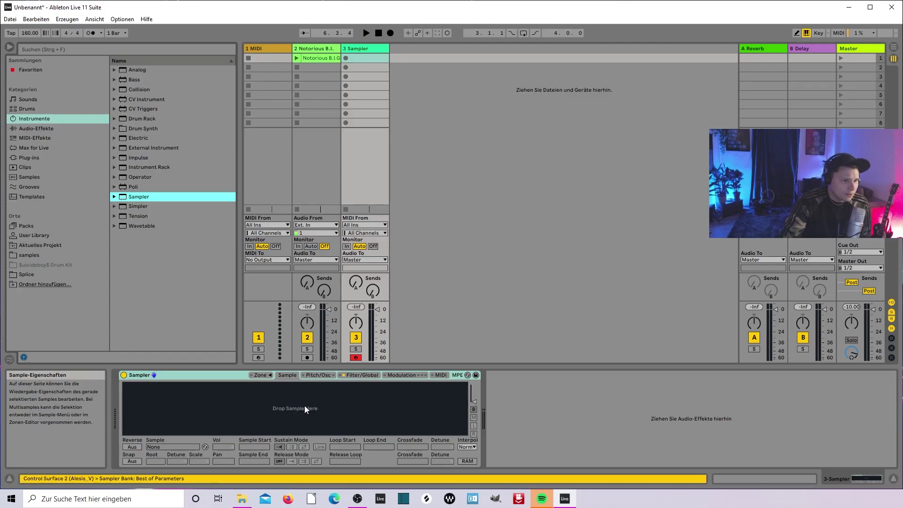
{"action": "left_click_drag", "start_coordinate": [317, 58], "coordinate": [247, 394]}
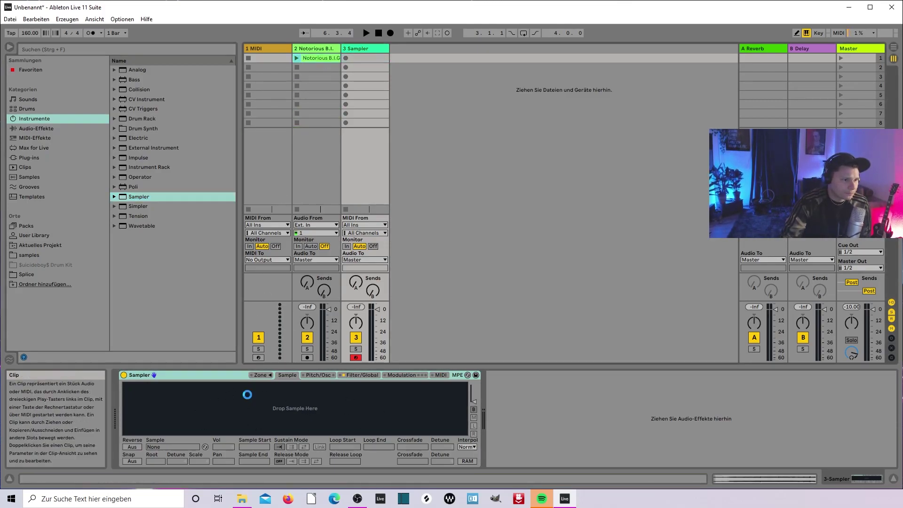
{"action": "left_click", "coordinate": [336, 48]}
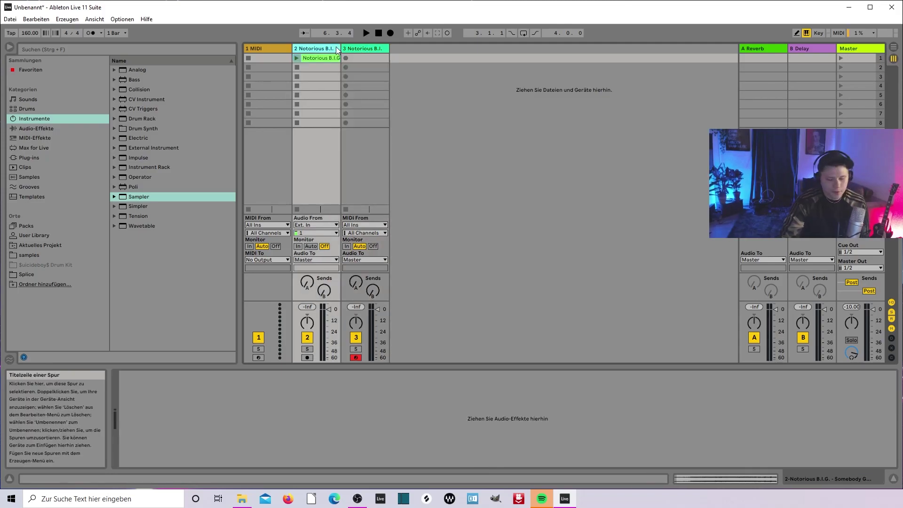
{"action": "key", "text": "Delete"}
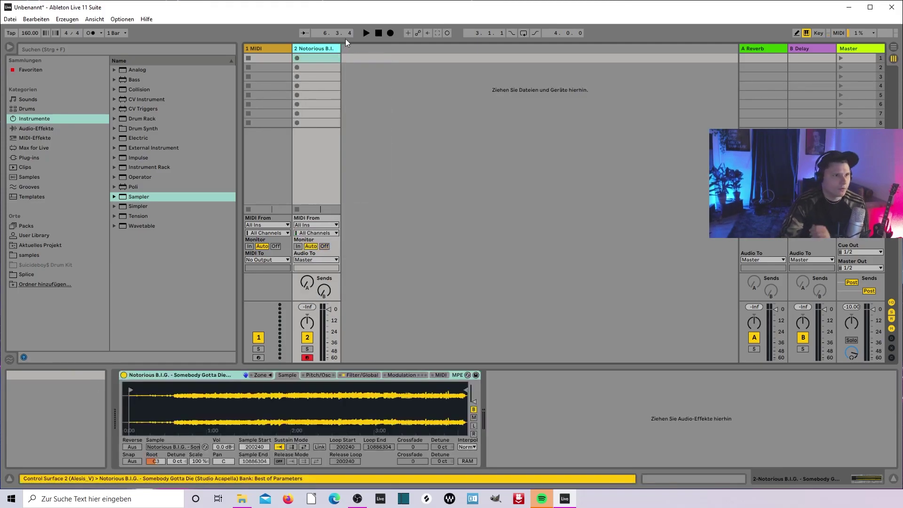
Step: Create a MIDI clip in the Sampler track's fourth slot and draw a C3 note filling the whole bar
{"action": "double_click", "coordinate": [323, 87]}
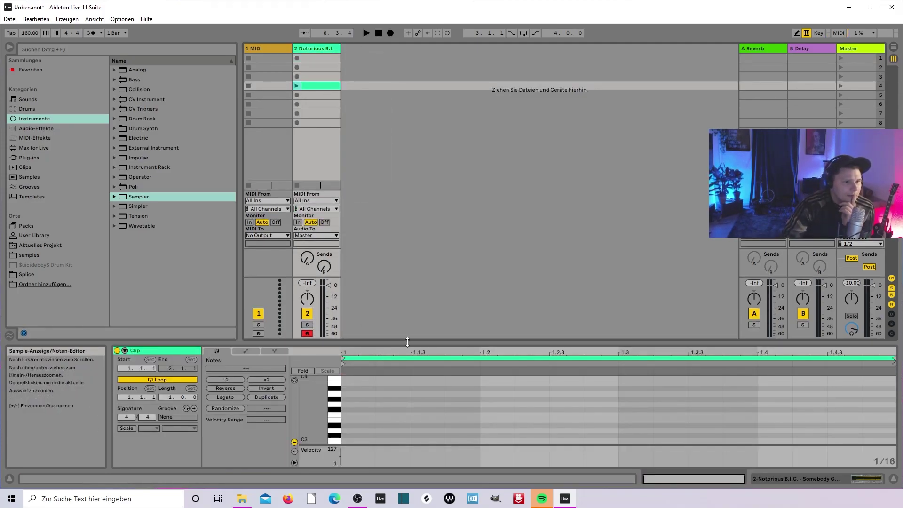
{"action": "left_click_drag", "start_coordinate": [405, 344], "coordinate": [403, 207]}
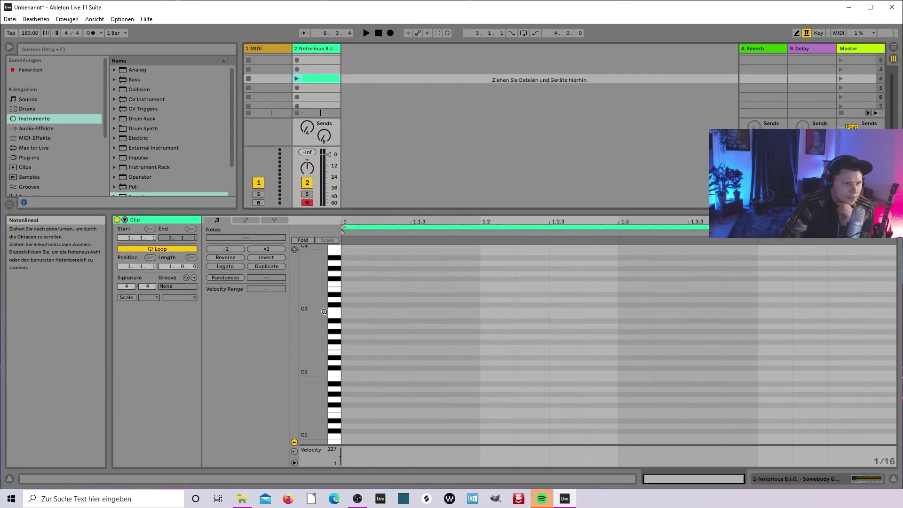
{"action": "double_click", "coordinate": [353, 309]}
{"action": "left_click_drag", "start_coordinate": [376, 311], "coordinate": [865, 300]}
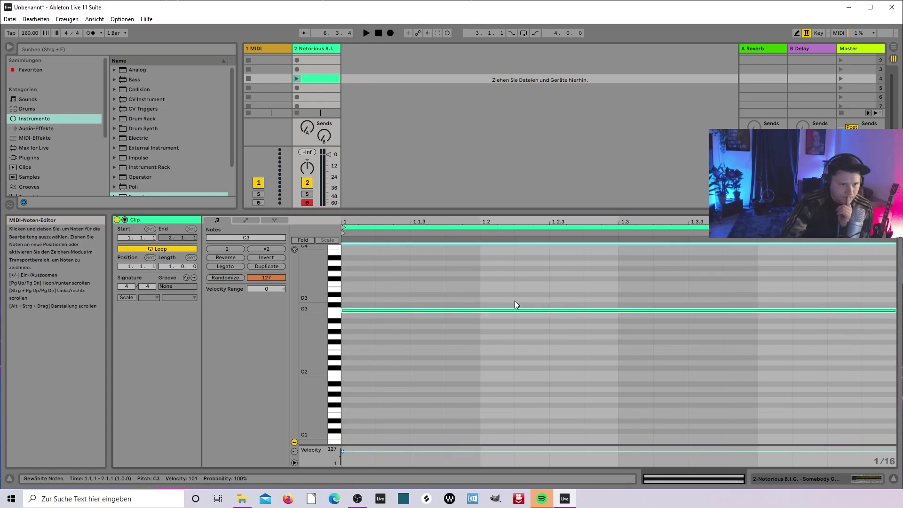
Step: Set the clip's loop length to 4 bars and extend the C3 note across all four bars
{"action": "left_click", "coordinate": [167, 266]}
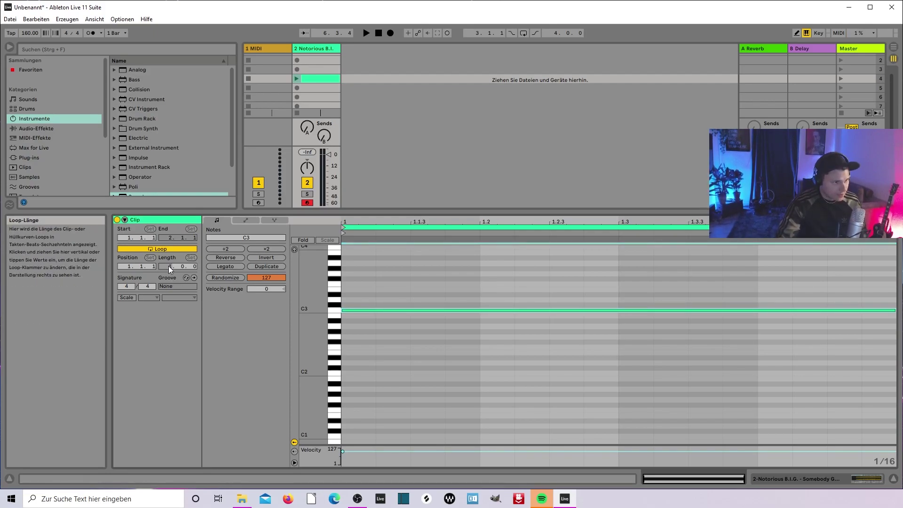
{"action": "type", "text": "4"}
{"action": "key", "text": "Return"}
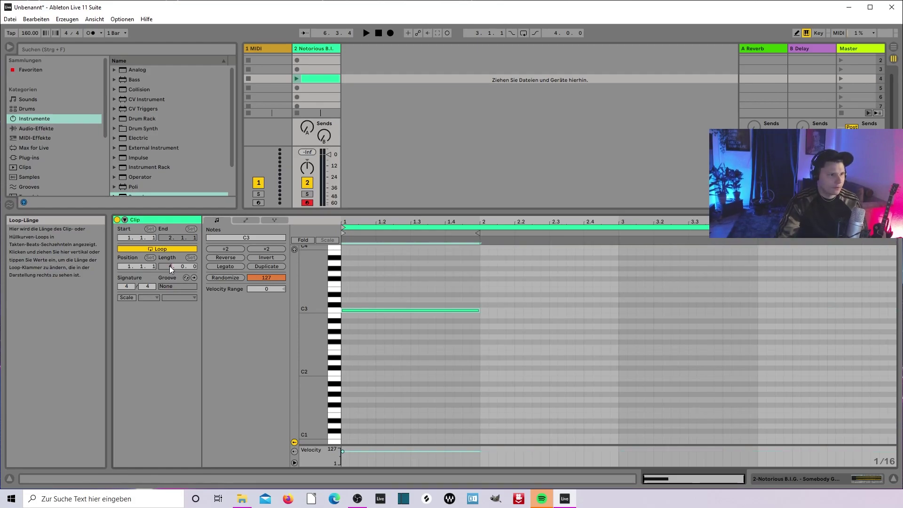
{"action": "left_click", "coordinate": [477, 312]}
{"action": "left_click_drag", "start_coordinate": [477, 312], "coordinate": [893, 316]}
{"action": "left_click", "coordinate": [655, 281]}
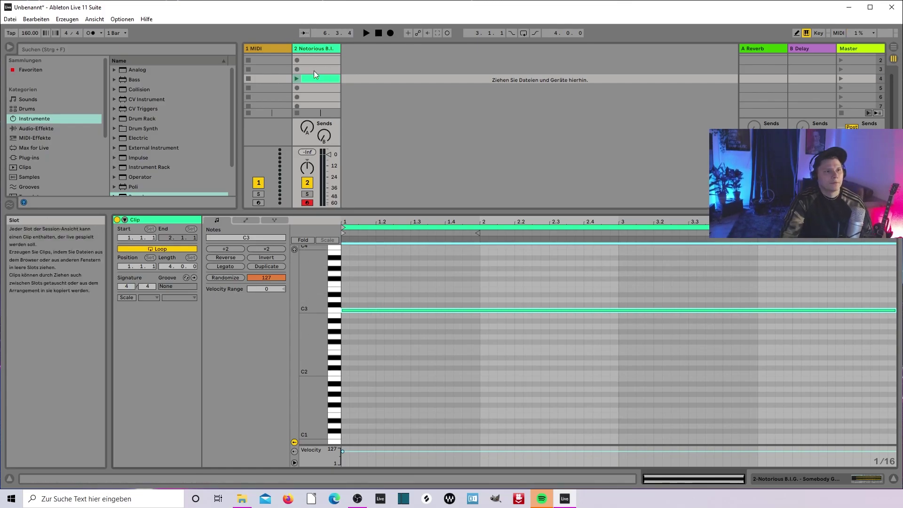
Step: Play the MIDI clip and compare the loaded sample in the Sampler with the clip's note
{"action": "left_click", "coordinate": [296, 78]}
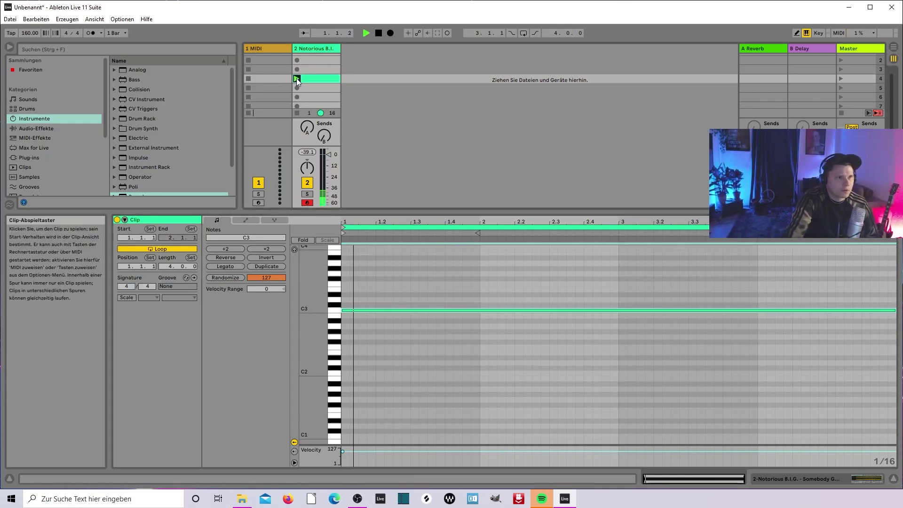
{"action": "double_click", "coordinate": [323, 48]}
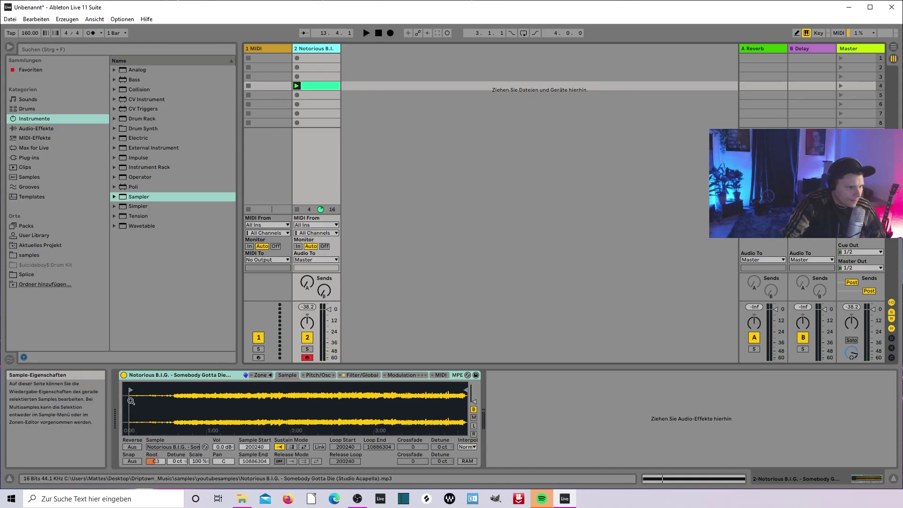
{"action": "left_click", "coordinate": [318, 86]}
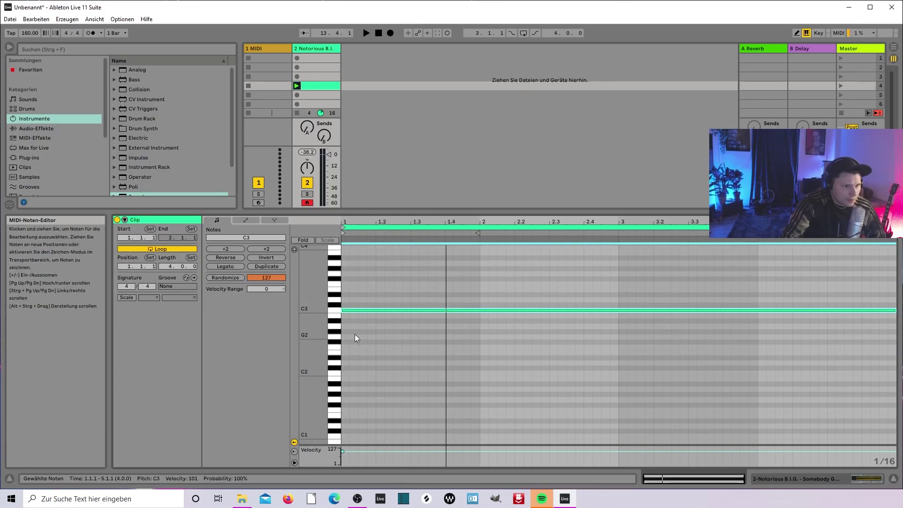
Step: Move the Sampler's sample start to 2672357, at the onset of a vocal phrase, and play the clip from there
{"action": "double_click", "coordinate": [328, 50]}
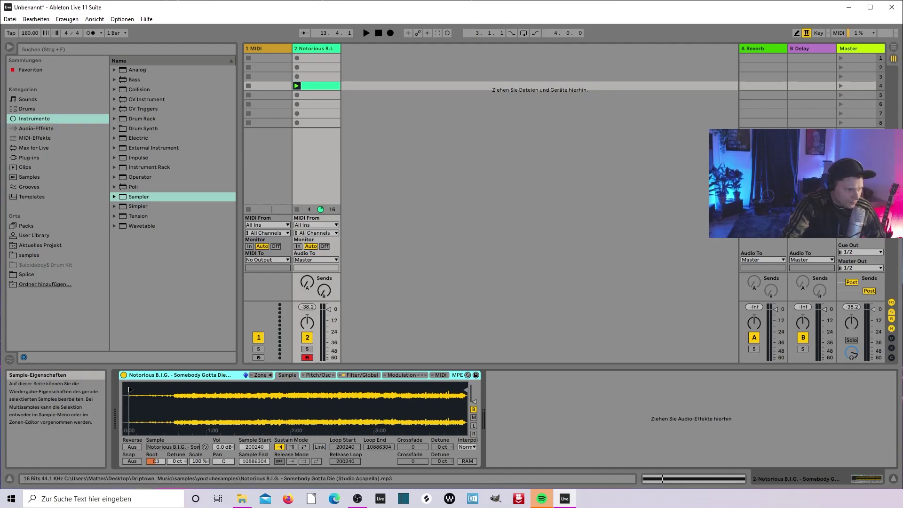
{"action": "mouse_move", "coordinate": [131, 390]}
{"action": "left_mouse_down"}
{"action": "mouse_move", "coordinate": [420, 391]}
{"action": "mouse_move", "coordinate": [161, 391]}
{"action": "mouse_move", "coordinate": [210, 384]}
{"action": "left_mouse_up"}
{"action": "key", "text": "space"}
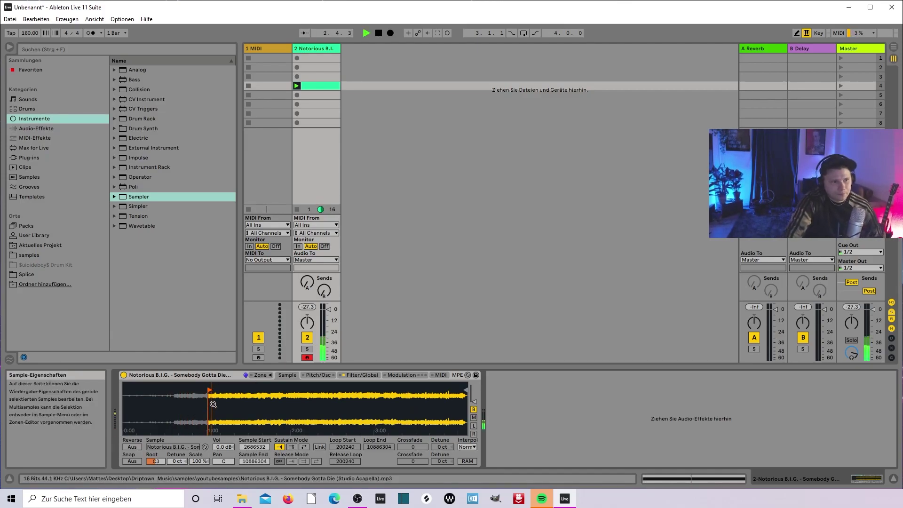
{"action": "mouse_move", "coordinate": [216, 403]}
{"action": "left_mouse_down"}
{"action": "mouse_move", "coordinate": [216, 423]}
{"action": "mouse_move", "coordinate": [184, 386]}
{"action": "mouse_move", "coordinate": [155, 386]}
{"action": "left_mouse_up"}
{"action": "key", "text": "space"}
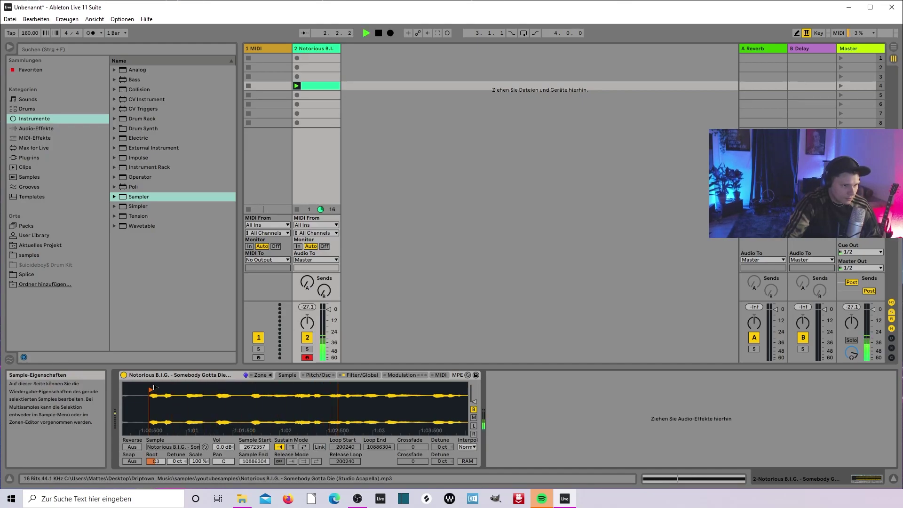
{"action": "key", "text": "space"}
{"action": "key", "text": "space"}
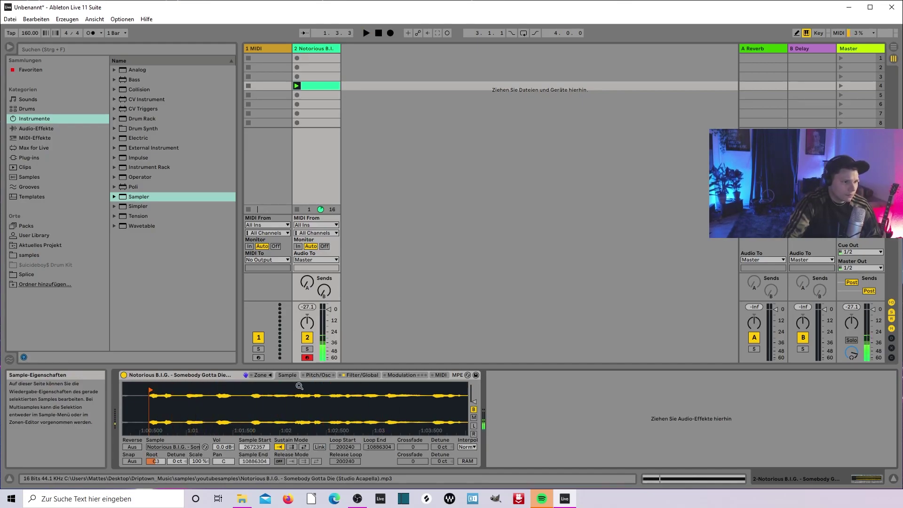
Step: Shorten the C3 note and the clip's loop to one bar and play the loop
{"action": "double_click", "coordinate": [321, 86]}
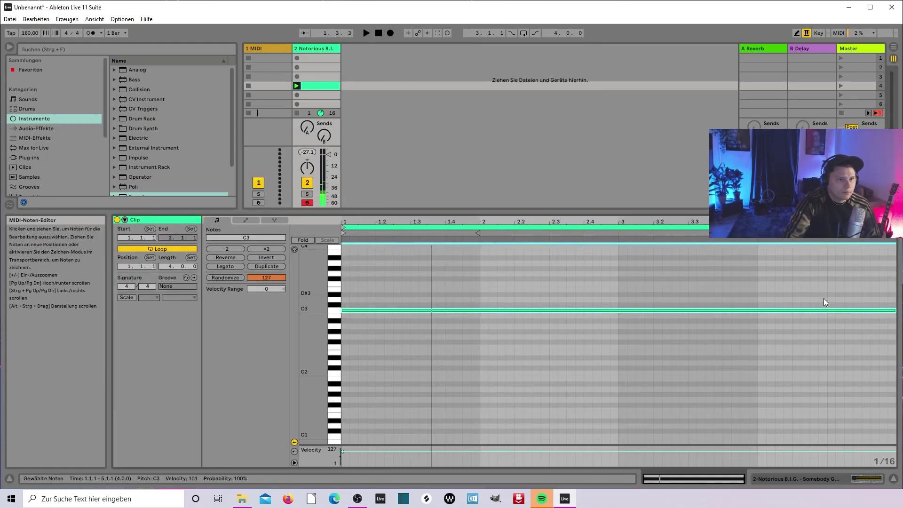
{"action": "left_click_drag", "start_coordinate": [895, 310], "coordinate": [479, 311]}
{"action": "mouse_move", "coordinate": [896, 240]}
{"action": "left_mouse_down"}
{"action": "mouse_move", "coordinate": [514, 257]}
{"action": "mouse_move", "coordinate": [484, 269]}
{"action": "left_mouse_up"}
{"action": "key", "text": "space"}
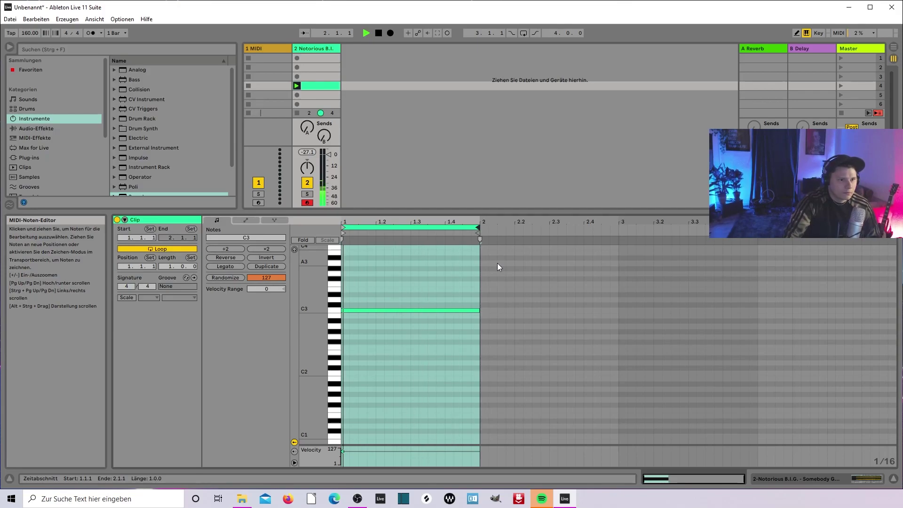
Step: Shorten the C3 note to end at 1.3.4 while the loop plays, and check the sample in the Sampler
{"action": "left_click_drag", "start_coordinate": [480, 310], "coordinate": [445, 310]}
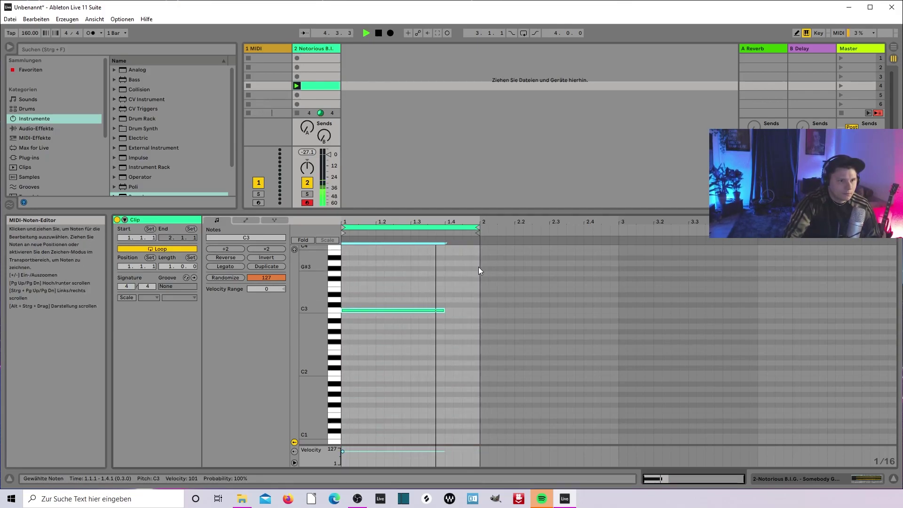
{"action": "left_click_drag", "start_coordinate": [443, 310], "coordinate": [436, 310]}
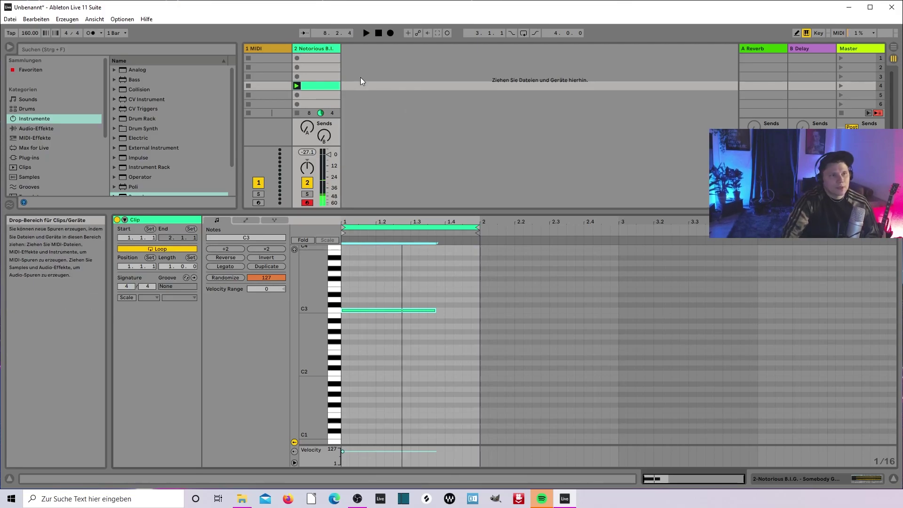
{"action": "left_click", "coordinate": [321, 47]}
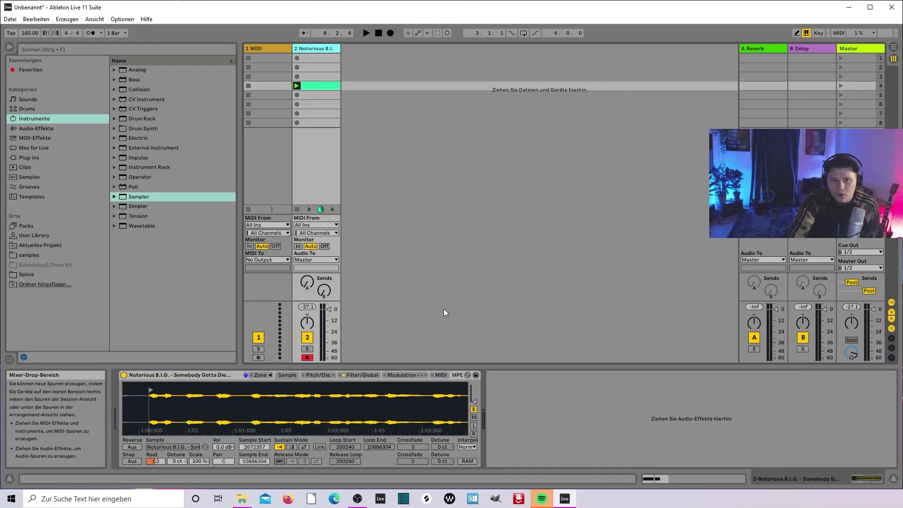
{"action": "left_click", "coordinate": [318, 86]}
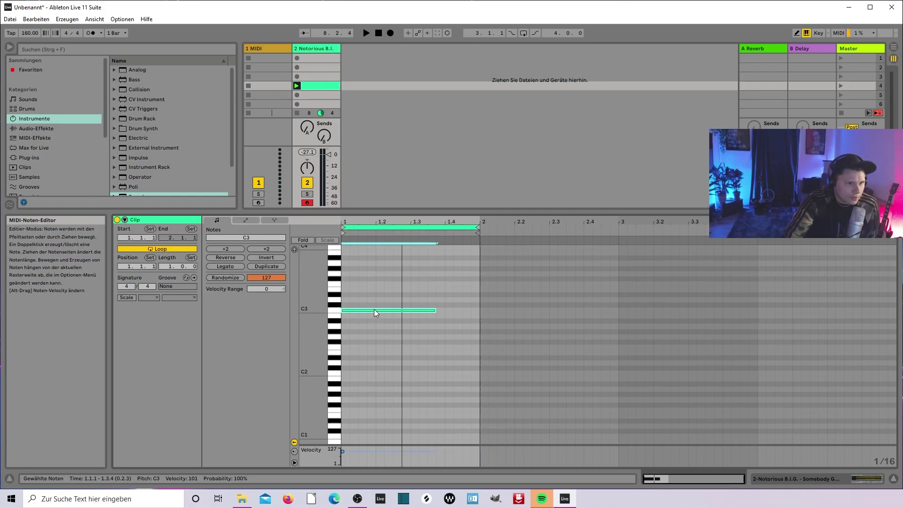
Step: Shift the long C3 note later in the bar, place two short C3 notes before it and play the pattern
{"action": "left_click_drag", "start_coordinate": [432, 311], "coordinate": [476, 311]}
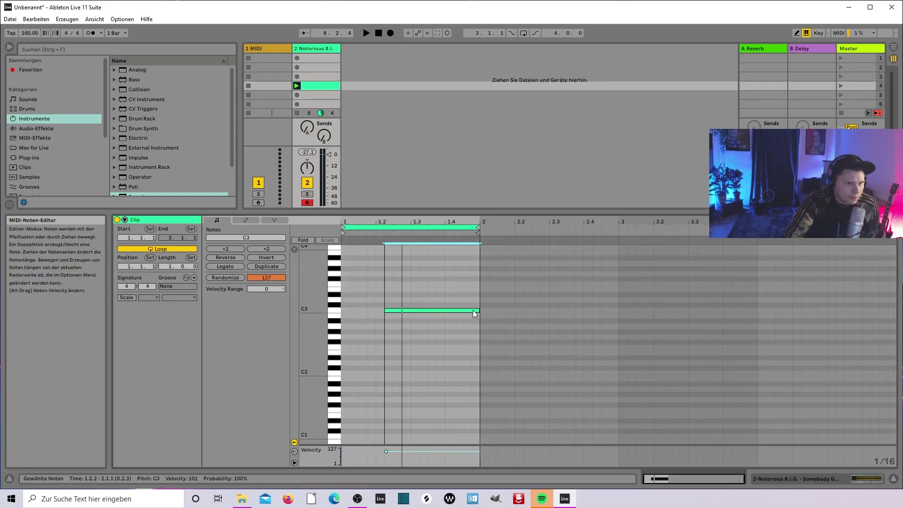
{"action": "double_click", "coordinate": [346, 312]}
{"action": "left_click_drag", "start_coordinate": [348, 311], "coordinate": [391, 312]}
{"action": "key", "text": "ctrl+d"}
{"action": "key", "text": "space"}
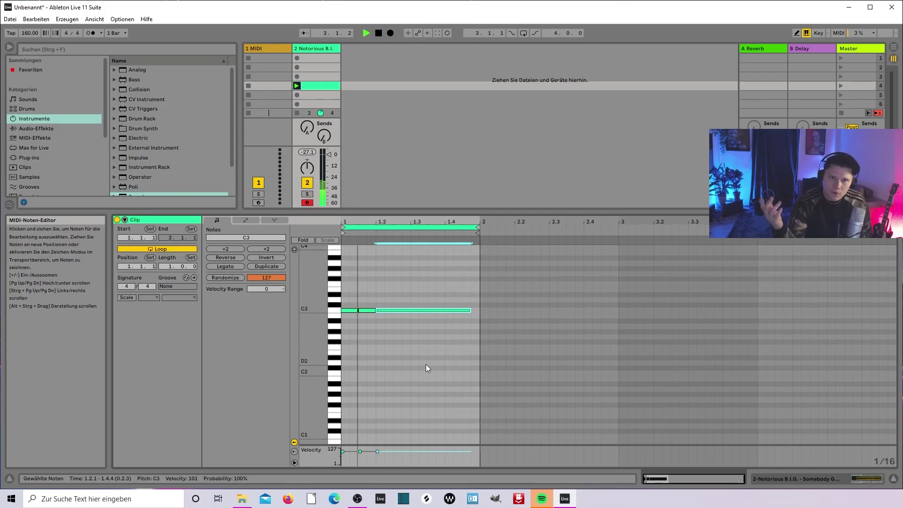
Step: Reduce the pattern to a single C3 note of three beats starting at 1.1.1 and play it
{"action": "left_click_drag", "start_coordinate": [358, 310], "coordinate": [414, 319]}
{"action": "key", "text": "space"}
{"action": "key", "text": "space"}
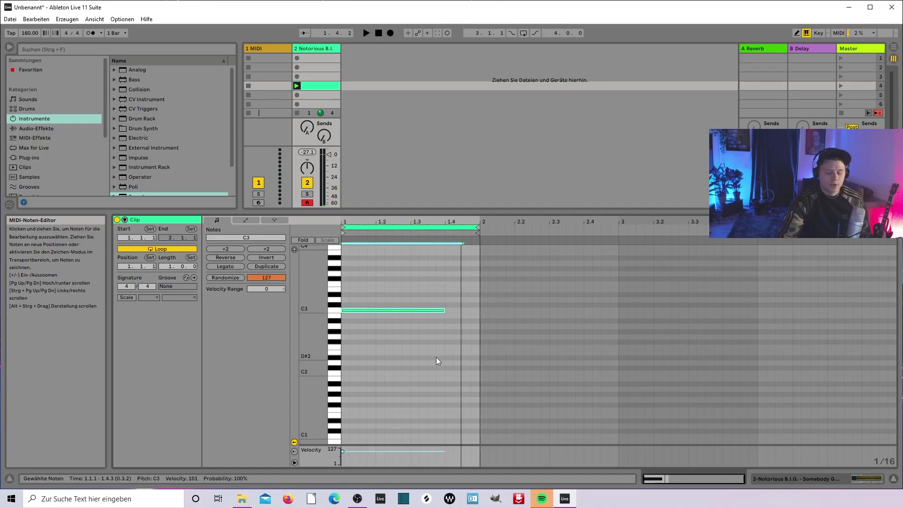
Step: Transpose the note up to F3 and play the loop
{"action": "key", "text": "Up"}
{"action": "key", "text": "Up"}
{"action": "key", "text": "Up"}
{"action": "key", "text": "Up"}
{"action": "key", "text": "Up"}
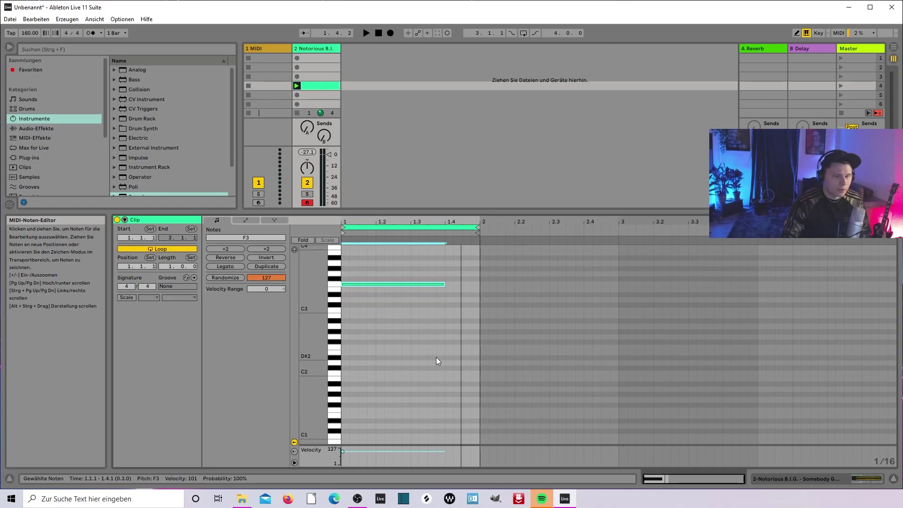
{"action": "key", "text": "space"}
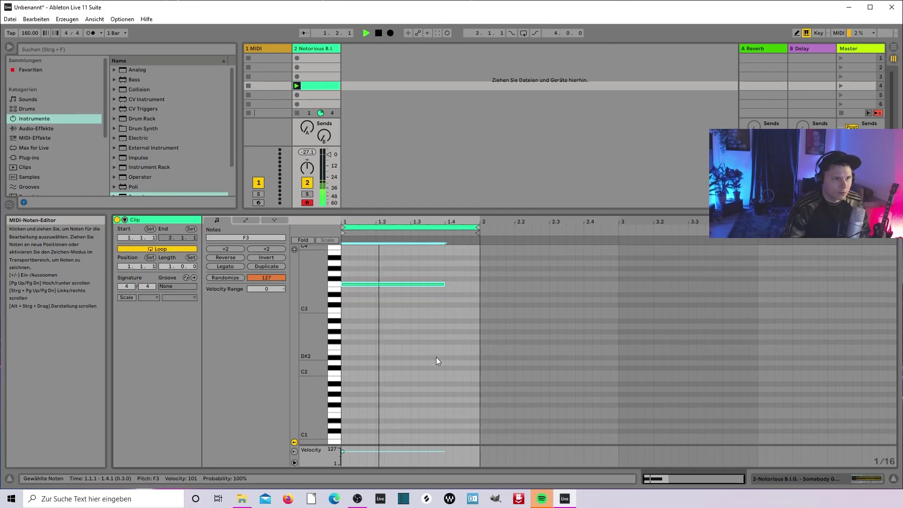
Step: Transpose the note down to F2 while listening to the loop
{"action": "key", "text": "Down"}
{"action": "key", "text": "Down"}
{"action": "key", "text": "Down"}
{"action": "key", "text": "Down"}
{"action": "key", "text": "Down"}
{"action": "key", "text": "Down"}
{"action": "key", "text": "Down"}
{"action": "key", "text": "Down"}
{"action": "key", "text": "Down"}
{"action": "key", "text": "Down"}
{"action": "key", "text": "Down"}
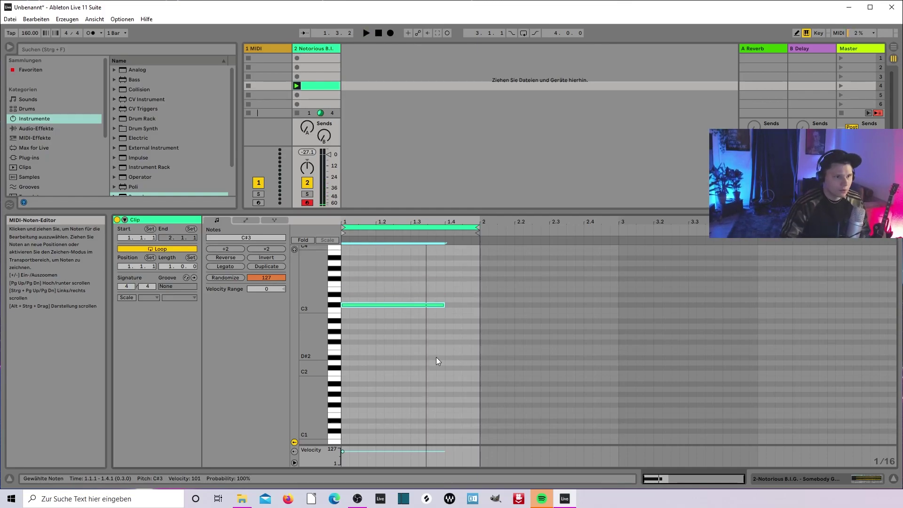
{"action": "key", "text": "Down"}
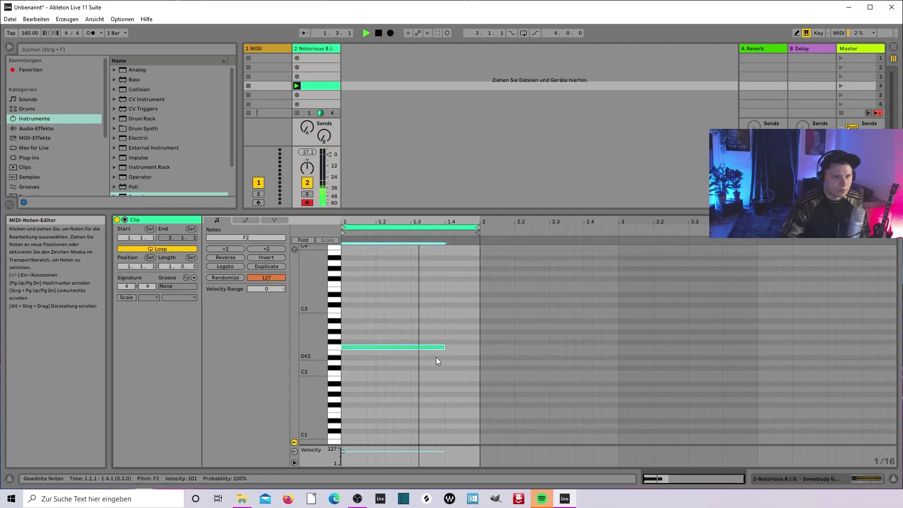
Step: Extend the F2 note to the end of the bar and play the loop while viewing the Sampler
{"action": "left_click_drag", "start_coordinate": [445, 347], "coordinate": [480, 347]}
{"action": "key", "text": "space"}
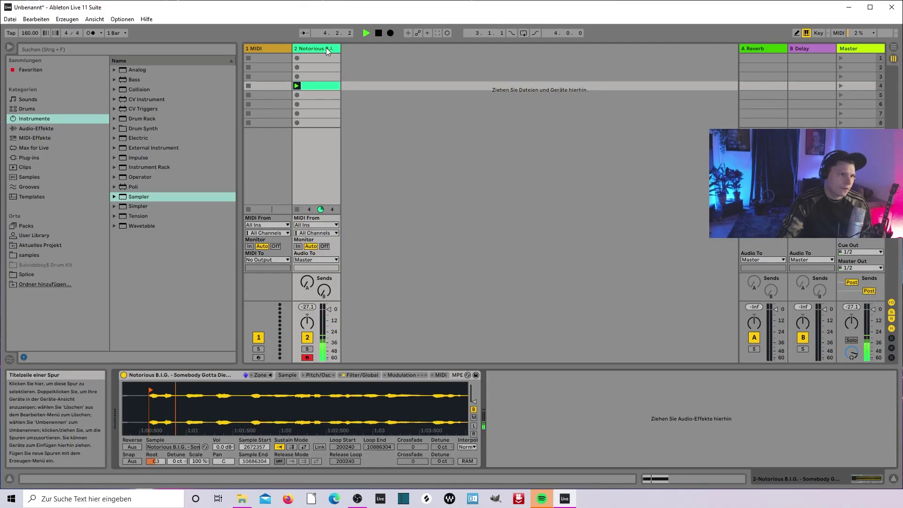
{"action": "double_click", "coordinate": [326, 47]}
{"action": "key", "text": "space"}
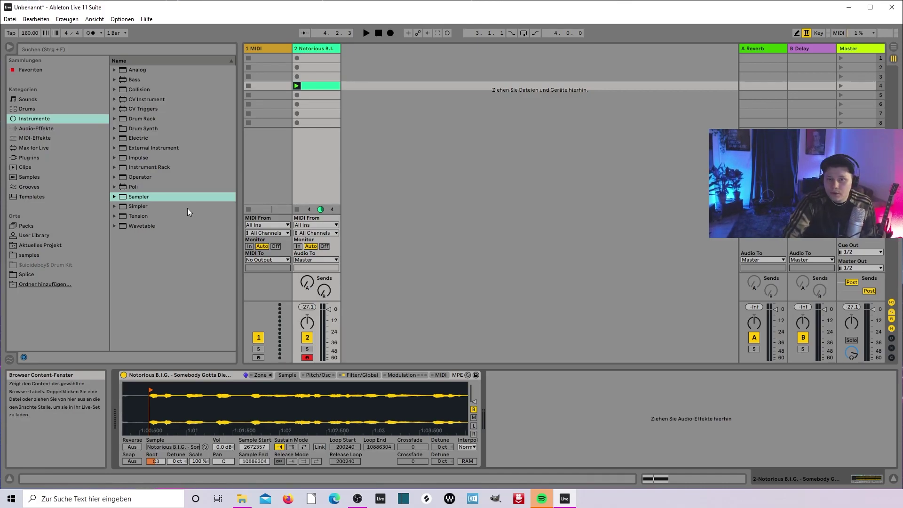
Step: Shorten the F2 note to just past 1.3, duplicate it directly after, and audition the copy at F3 before returning it to F2
{"action": "left_click", "coordinate": [313, 87]}
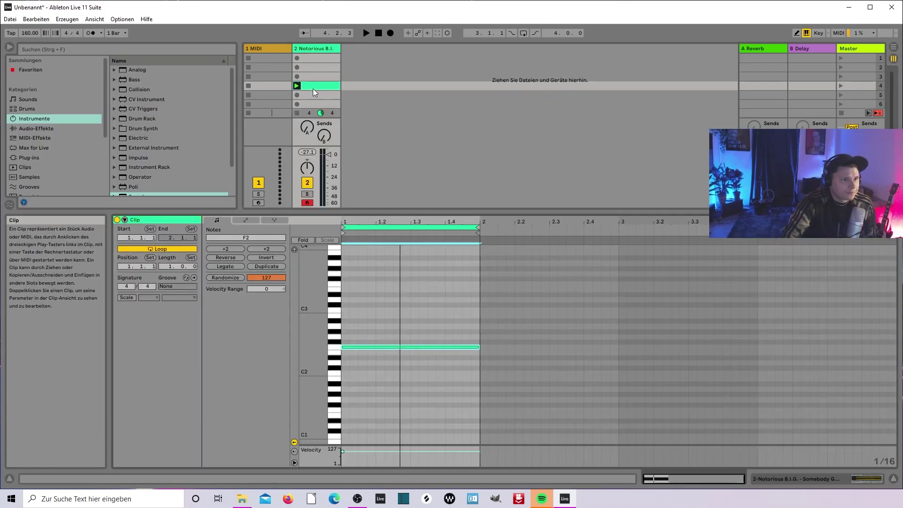
{"action": "left_click_drag", "start_coordinate": [479, 347], "coordinate": [418, 347]}
{"action": "key", "text": "ctrl+d"}
{"action": "key", "text": "shift+Up"}
{"action": "key", "text": "space"}
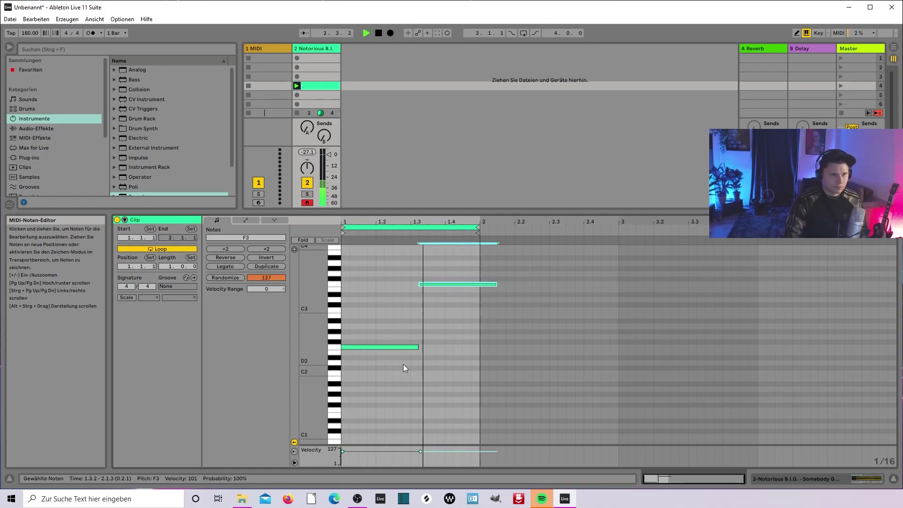
{"action": "key", "text": "shift+Down"}
{"action": "key", "text": "space"}
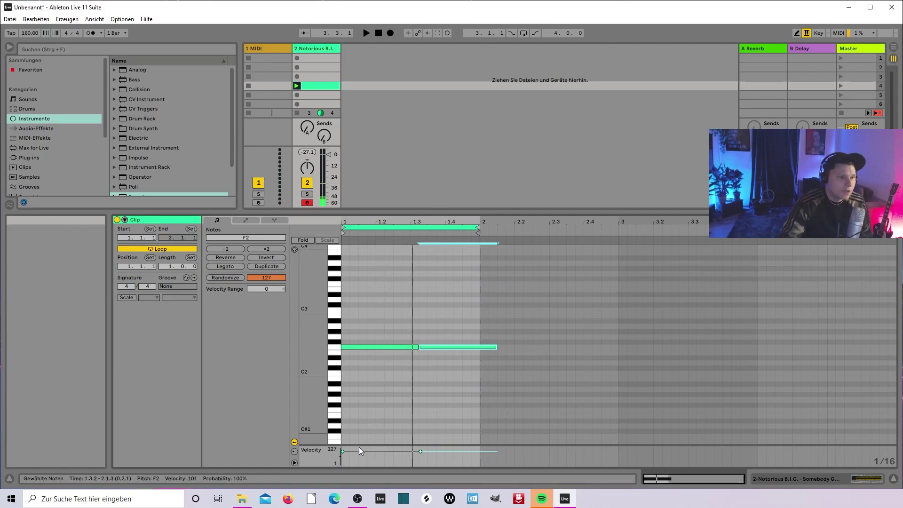
Step: Duplicate the clip's loop to two bars and extend the first F2 note across both bars
{"action": "left_click", "coordinate": [431, 228]}
{"action": "key", "text": "ctrl+d"}
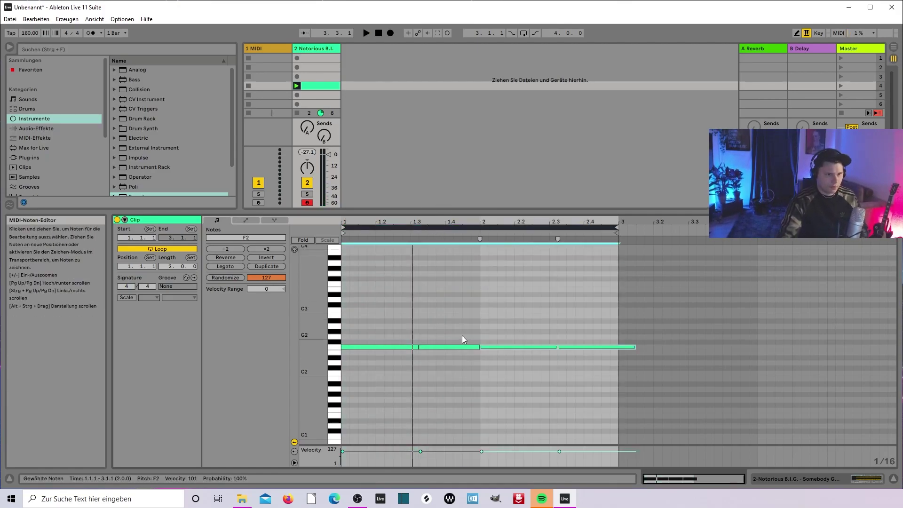
{"action": "left_click", "coordinate": [453, 337]}
{"action": "left_click", "coordinate": [417, 347]}
{"action": "left_click_drag", "start_coordinate": [418, 347], "coordinate": [618, 341]}
{"action": "left_click", "coordinate": [608, 331]}
Step: Solo the sampler track, transpose the two-bar note up to C3 and play the loop
{"action": "left_click", "coordinate": [308, 194]}
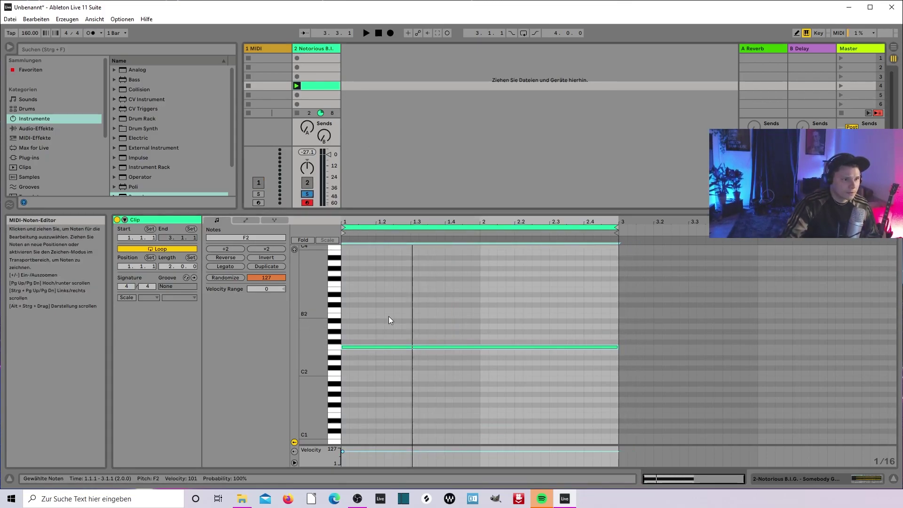
{"action": "key", "text": "shift+Up"}
{"action": "key", "text": "Down"}
{"action": "key", "text": "Down"}
{"action": "key", "text": "Down"}
{"action": "key", "text": "Down"}
{"action": "key", "text": "Down"}
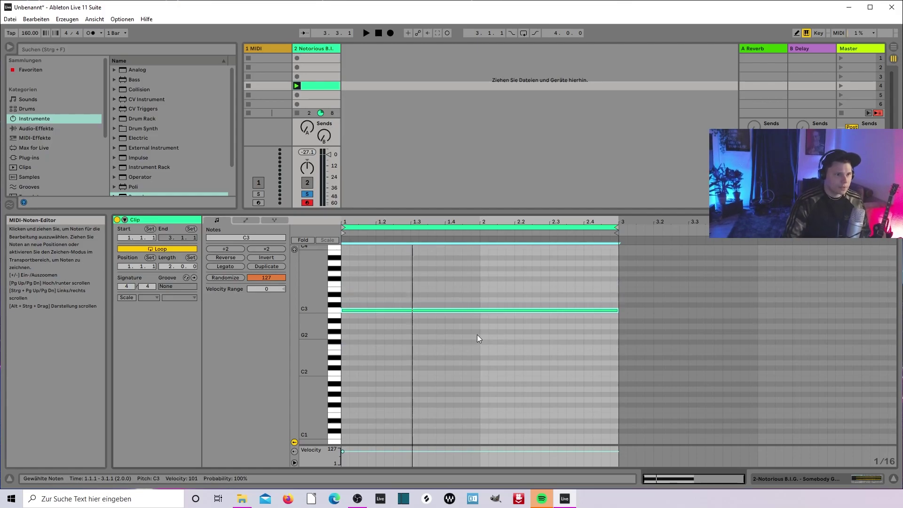
{"action": "key", "text": "space"}
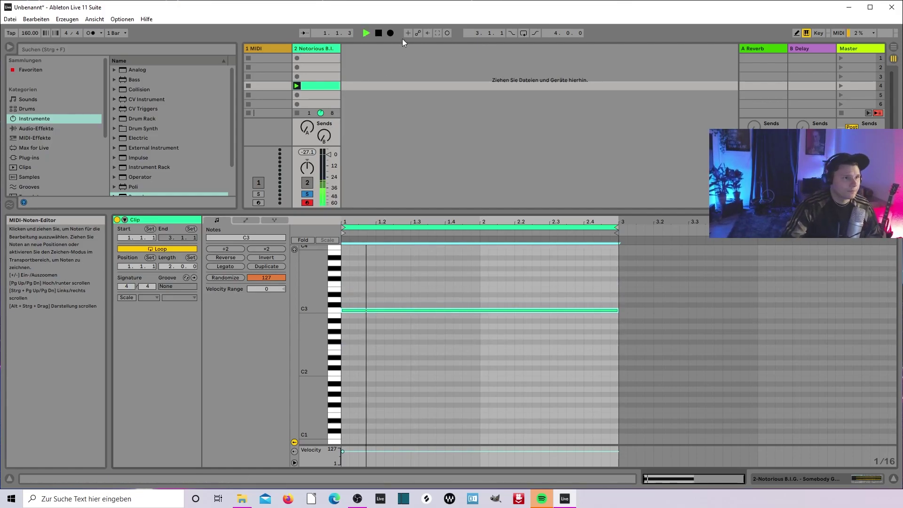
Step: Enable the Sampler's pitch envelope, set its amount to +48 st and play the loop
{"action": "left_click", "coordinate": [323, 47]}
{"action": "key", "text": "space"}
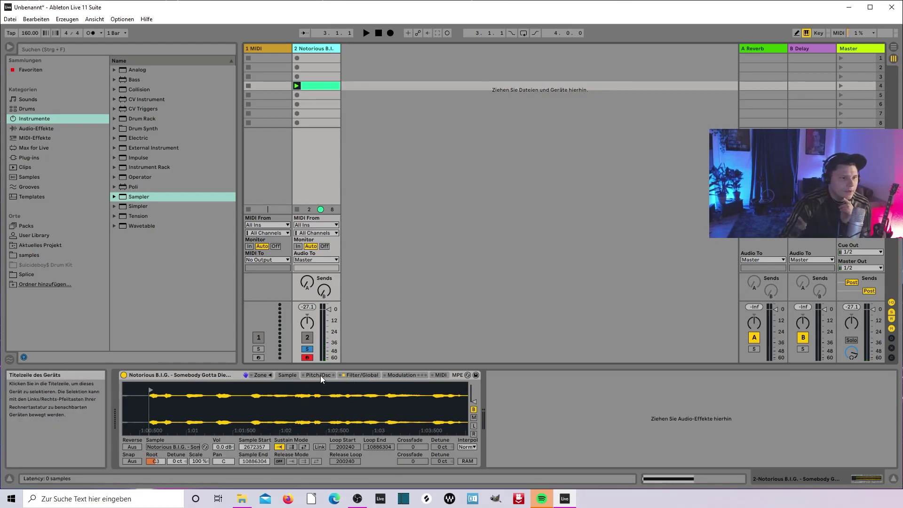
{"action": "left_click", "coordinate": [319, 376]}
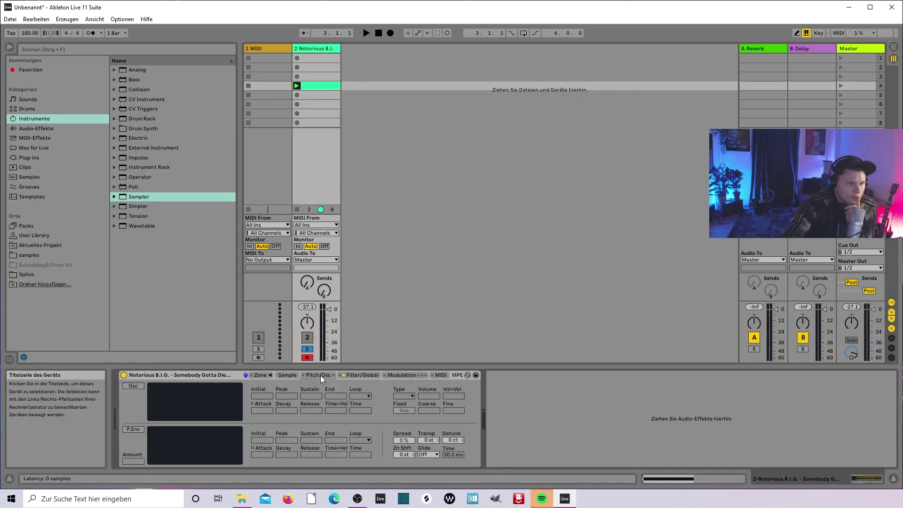
{"action": "left_click", "coordinate": [132, 429]}
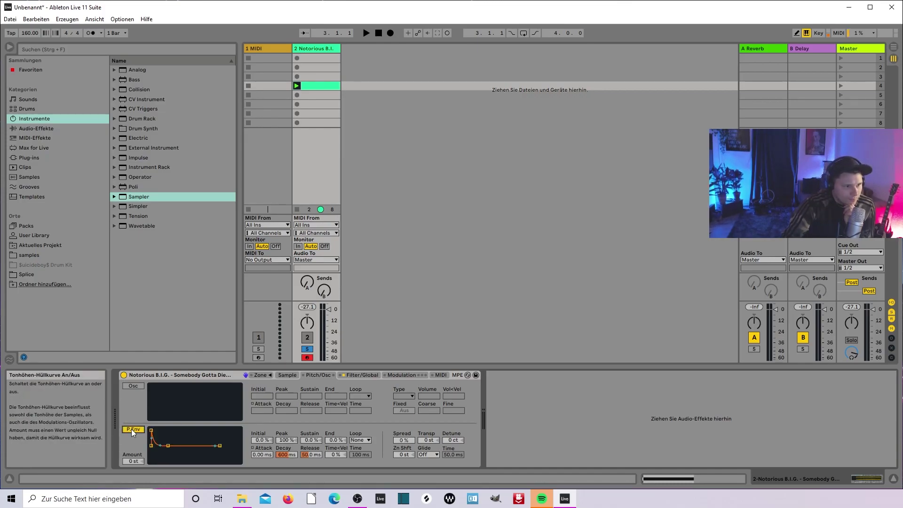
{"action": "left_click", "coordinate": [287, 375]}
{"action": "left_click", "coordinate": [355, 376]}
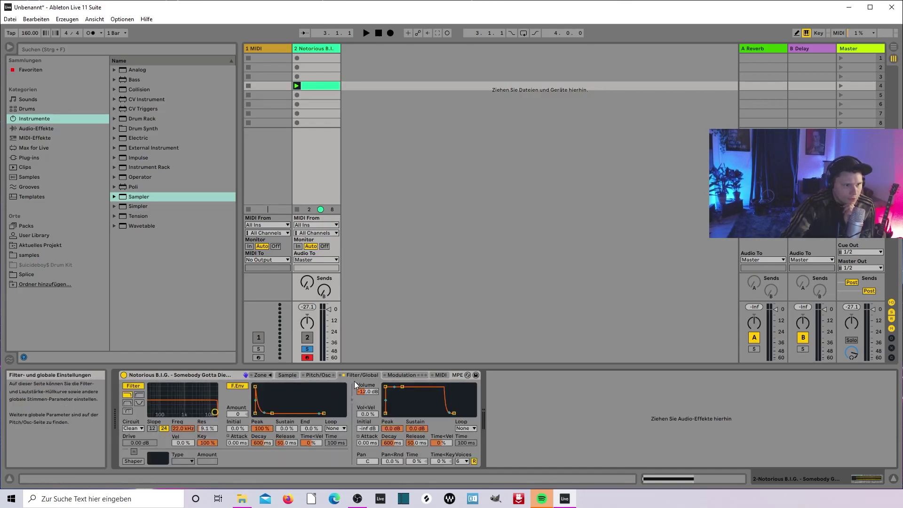
{"action": "left_click", "coordinate": [324, 375]}
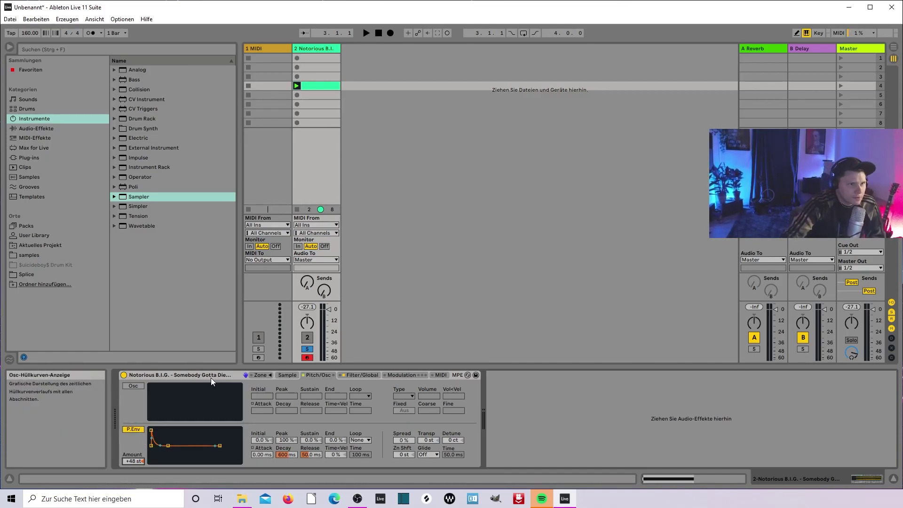
{"action": "key", "text": "space"}
{"action": "key", "text": "space"}
Step: Set the pitch envelope's attack to 20 s and its peak to -100 % while listening to the loop
{"action": "left_click_drag", "start_coordinate": [151, 429], "coordinate": [180, 430]}
{"action": "key", "text": "space"}
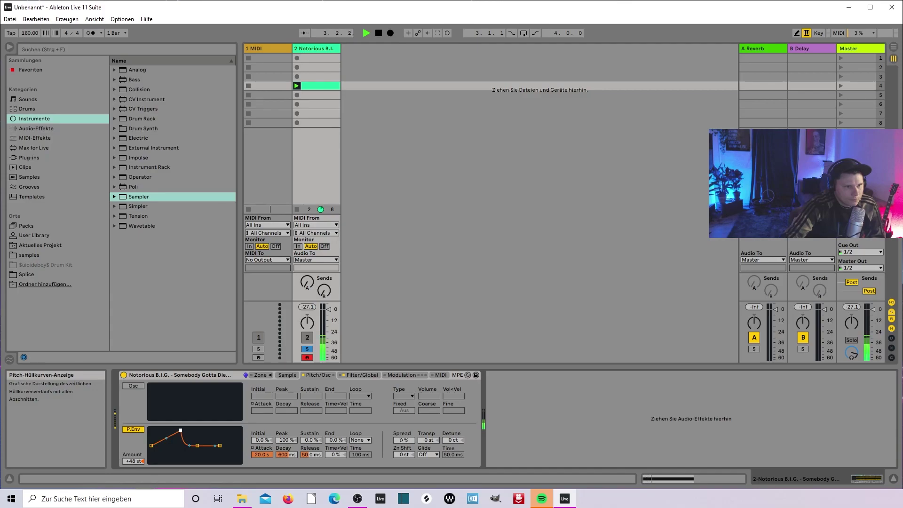
{"action": "left_click_drag", "start_coordinate": [180, 430], "coordinate": [180, 460]}
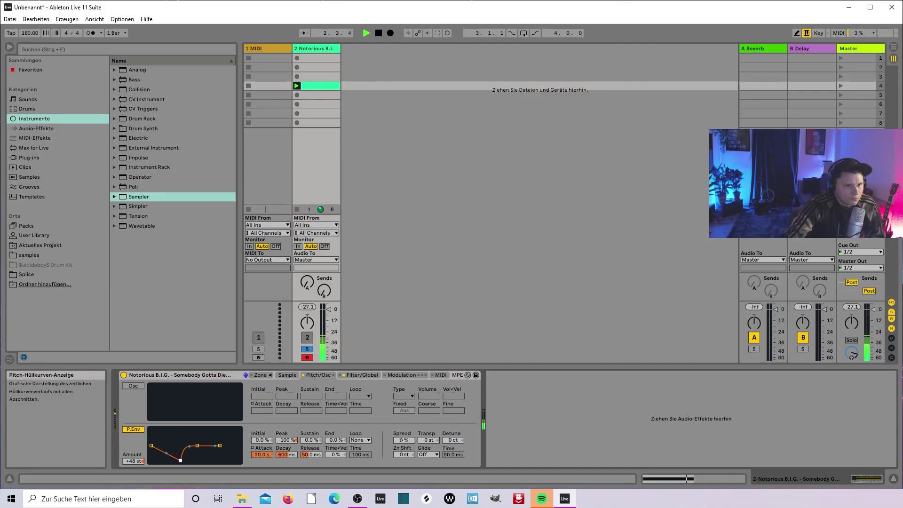
{"action": "key", "text": "space"}
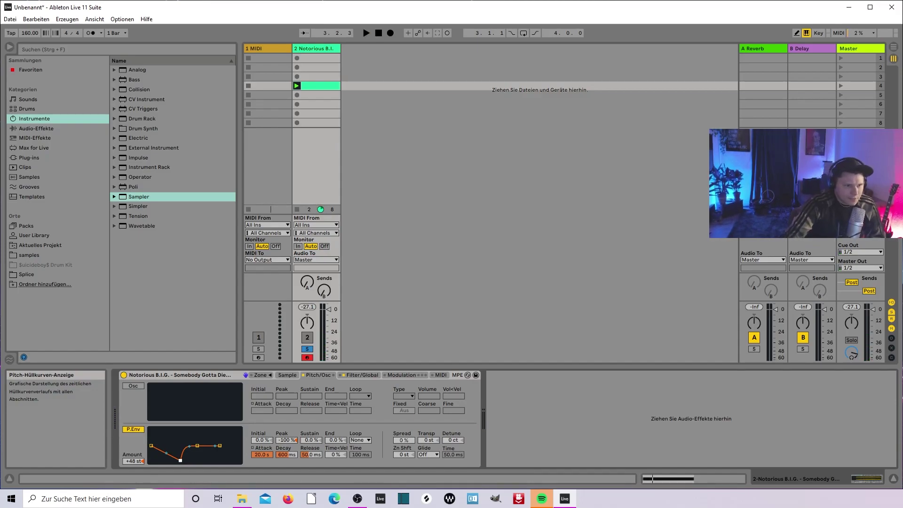
Step: Turn off the pitch envelope and show the clip automation for the Sampler's Transpose parameter
{"action": "left_click", "coordinate": [136, 430]}
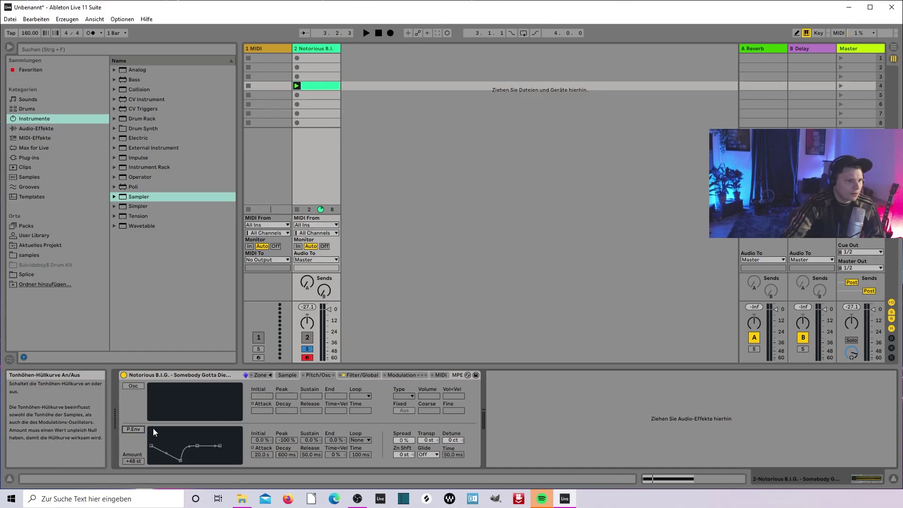
{"action": "right_click", "coordinate": [429, 440]}
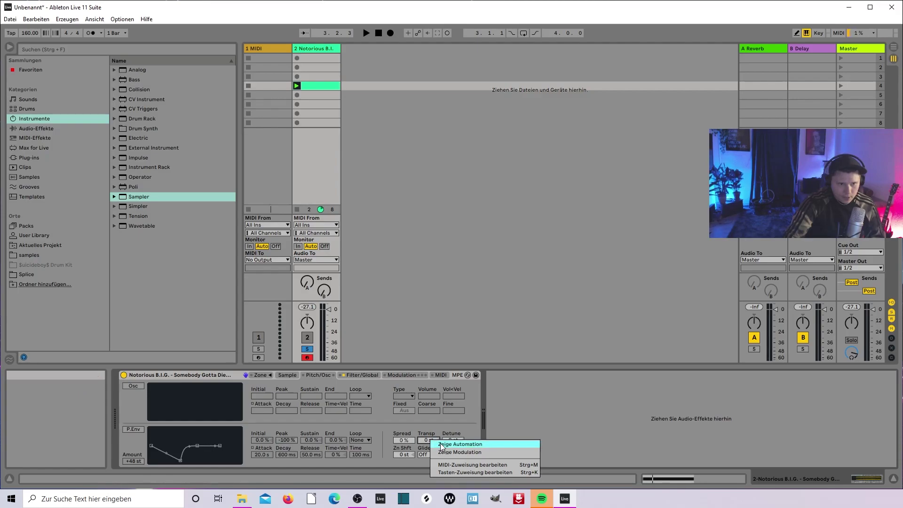
{"action": "left_click", "coordinate": [460, 444]}
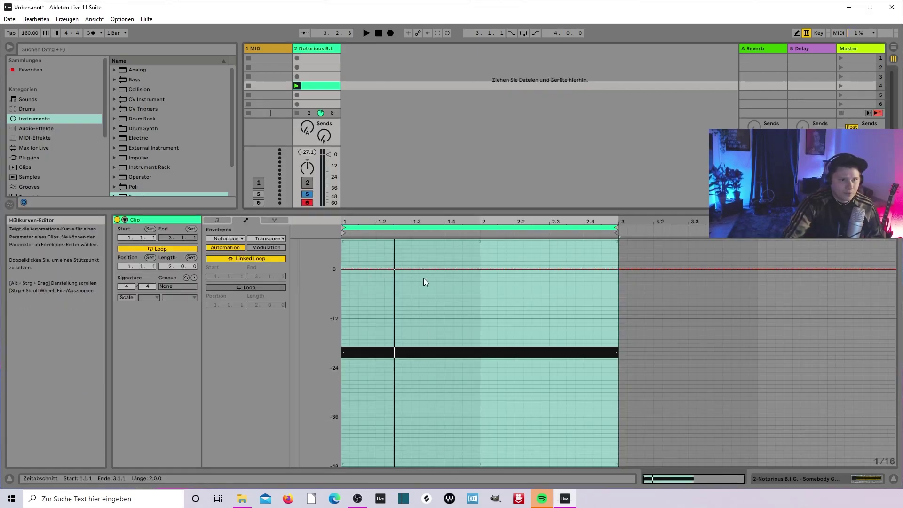
Step: Draw Transpose automation from 0 at the clip start to about +7 at bar 2 and about -16 at bar 3, and play it
{"action": "scroll", "coordinate": [531, 369], "scroll_direction": "up", "scroll_amount": 1}
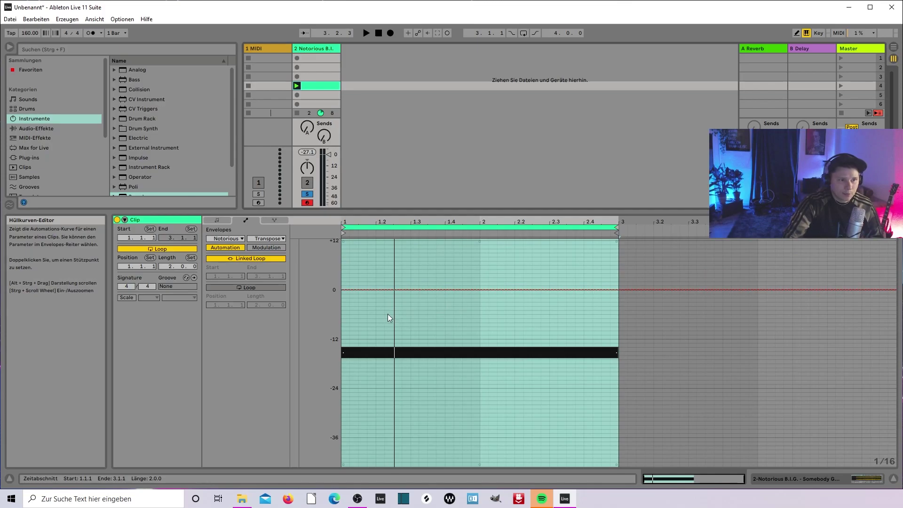
{"action": "left_click", "coordinate": [342, 289]}
{"action": "left_click_drag", "start_coordinate": [488, 290], "coordinate": [479, 261]}
{"action": "left_click_drag", "start_coordinate": [610, 261], "coordinate": [618, 356]}
{"action": "key", "text": "space"}
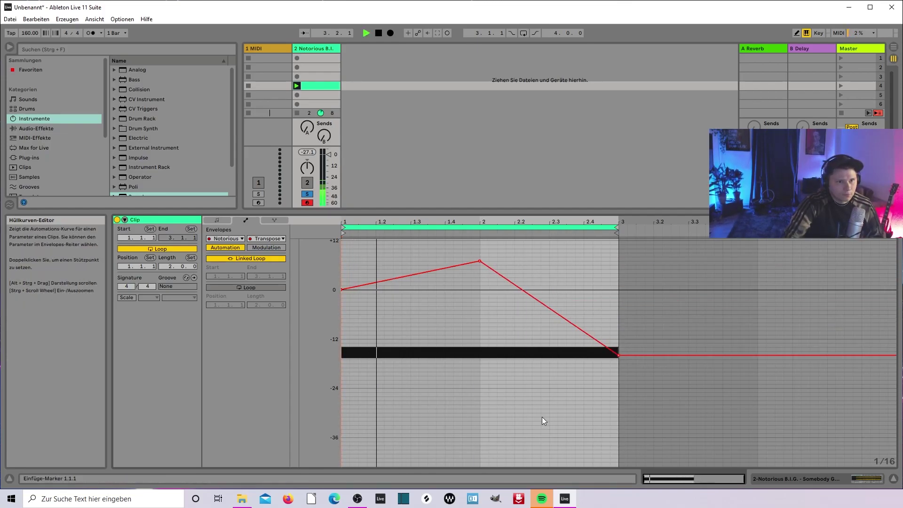
{"action": "key", "text": "space"}
Step: Delete the Transpose automation points at bar 2 and at the end of the clip
{"action": "left_click", "coordinate": [479, 261]}
{"action": "left_click", "coordinate": [617, 356]}
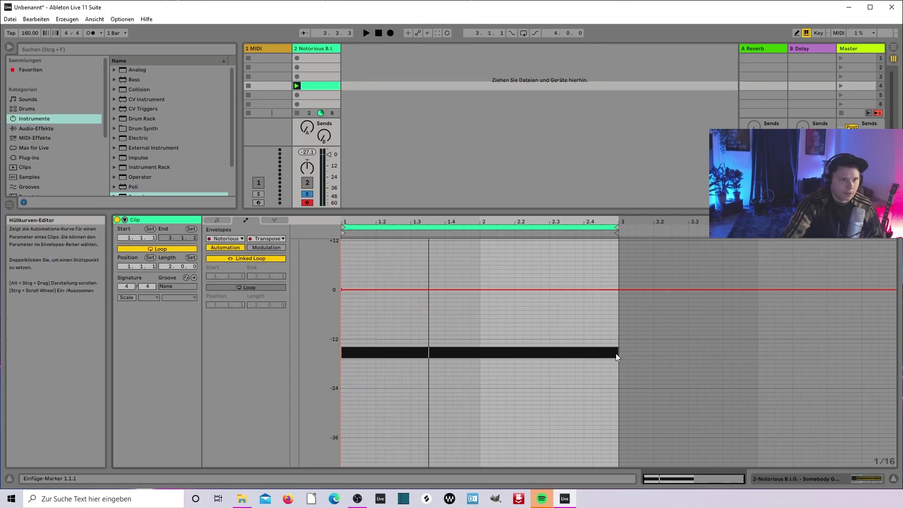